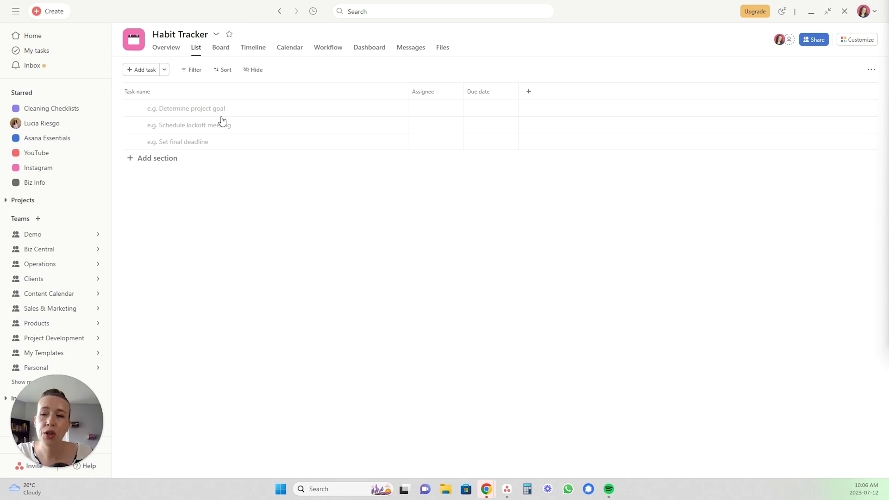
# - Create the sections Health, Personal Development and Household, one after another
pyautogui.click(165, 160)
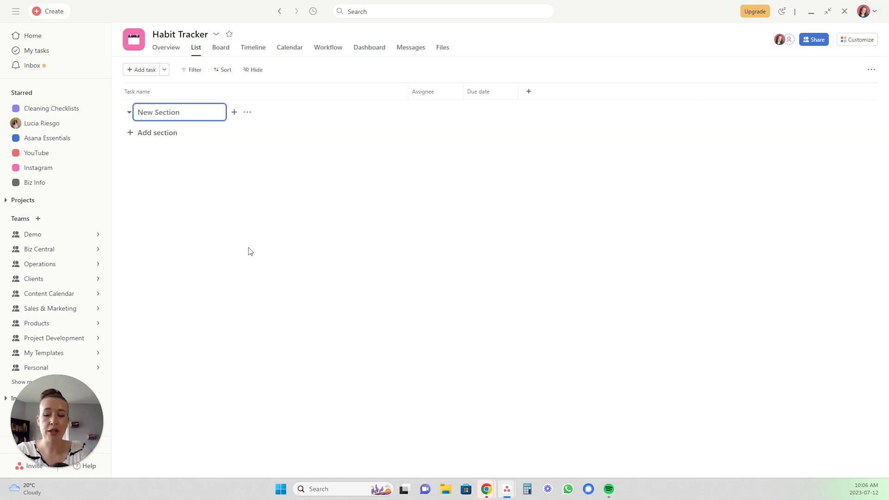
pyautogui.write('Health')
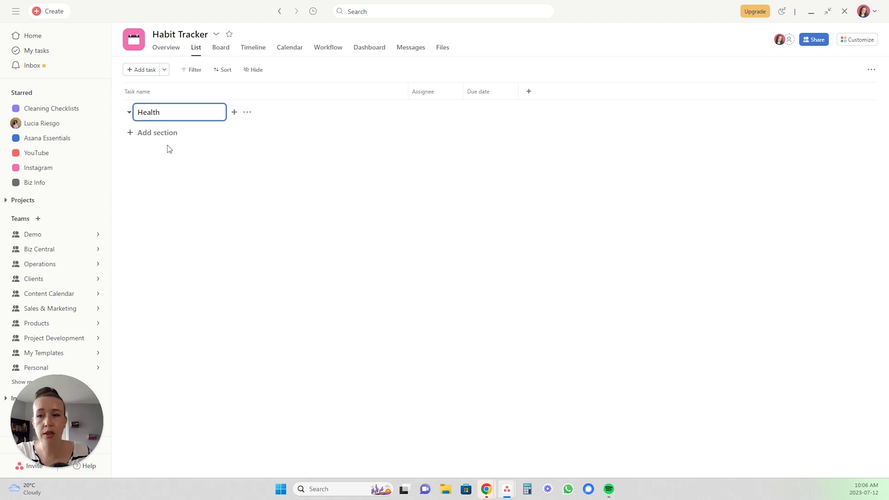
pyautogui.click(162, 133)
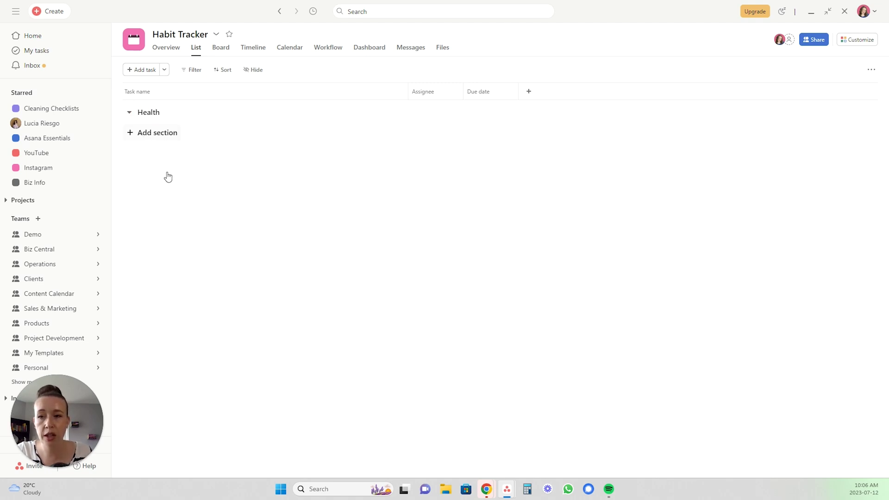
pyautogui.write('Personal Development')
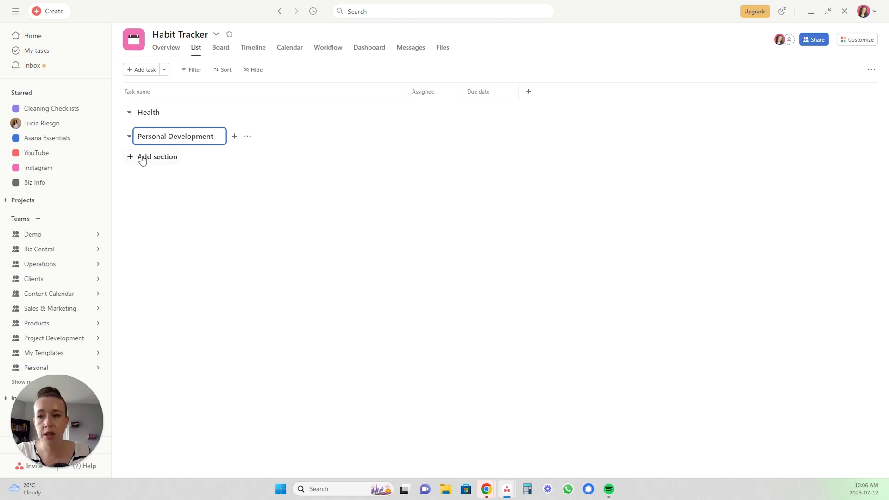
pyautogui.click(142, 157)
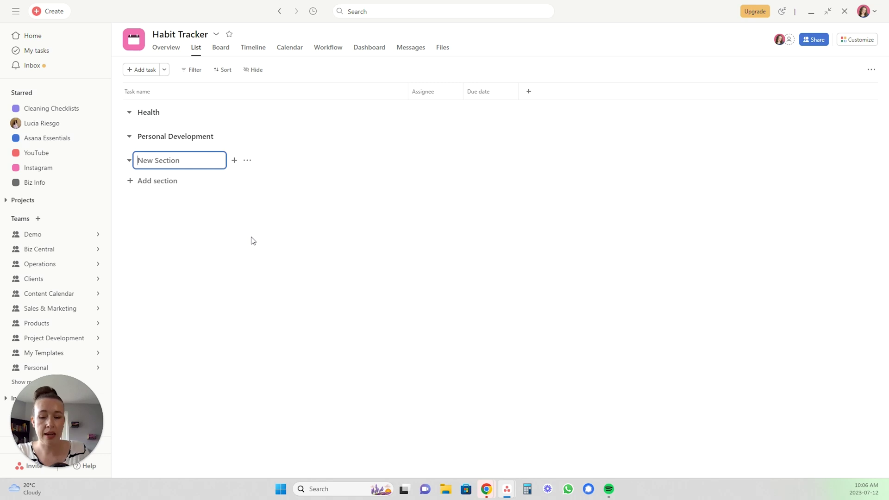
pyautogui.write('Household')
pyautogui.press('Return')
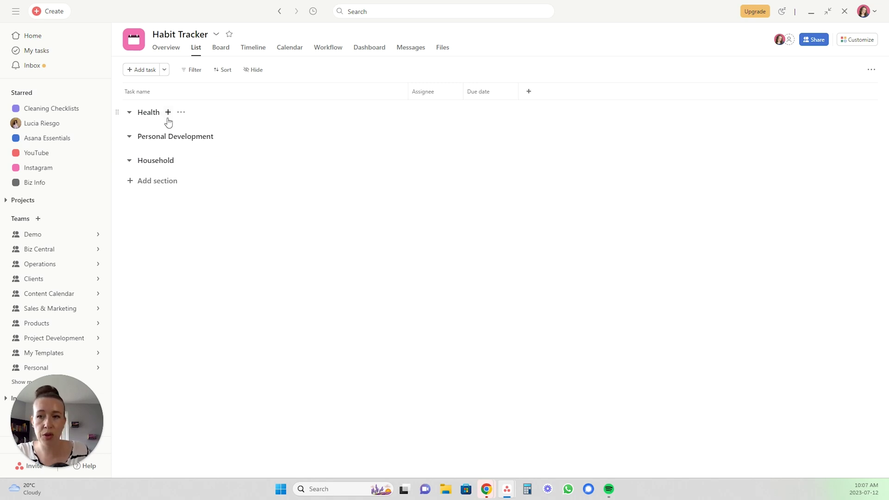
# - Add Workout, Daily walk in nature and Drink 8 cups of water under Health
pyautogui.click(168, 112)
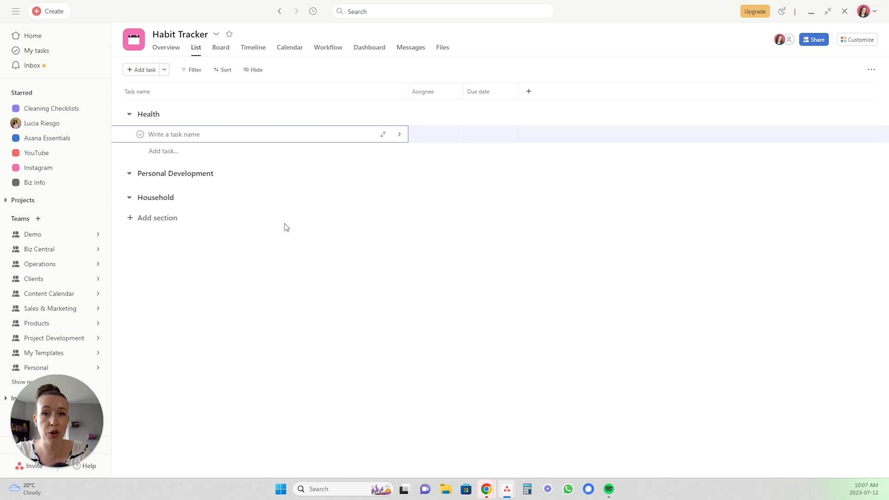
pyautogui.write('Workout')
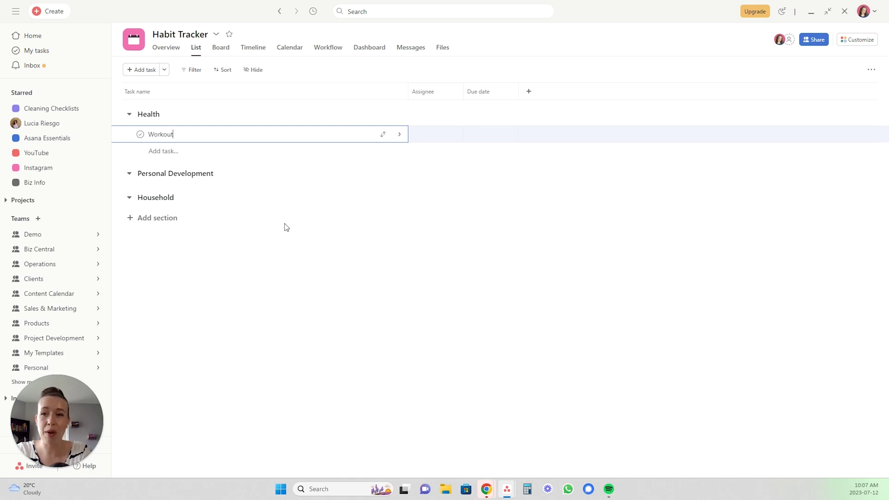
pyautogui.press('Return')
pyautogui.write('Daily walk in nature')
pyautogui.press('Return')
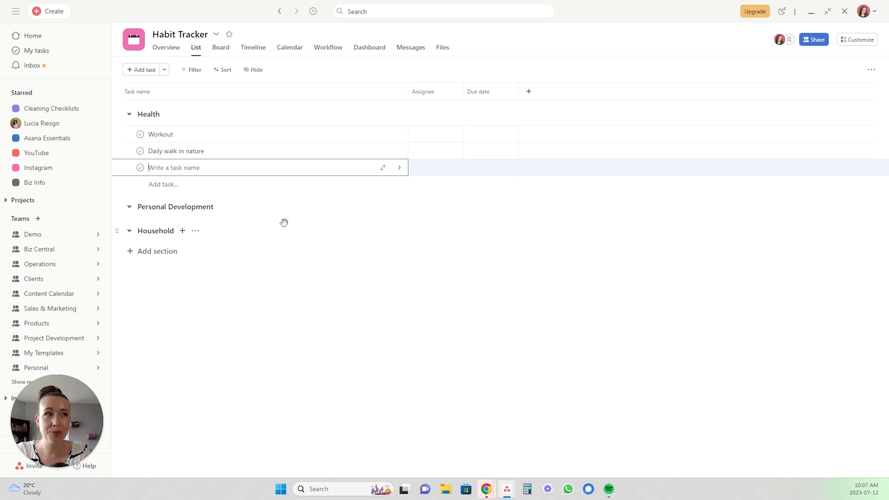
pyautogui.write('Drink 8 cups of water')
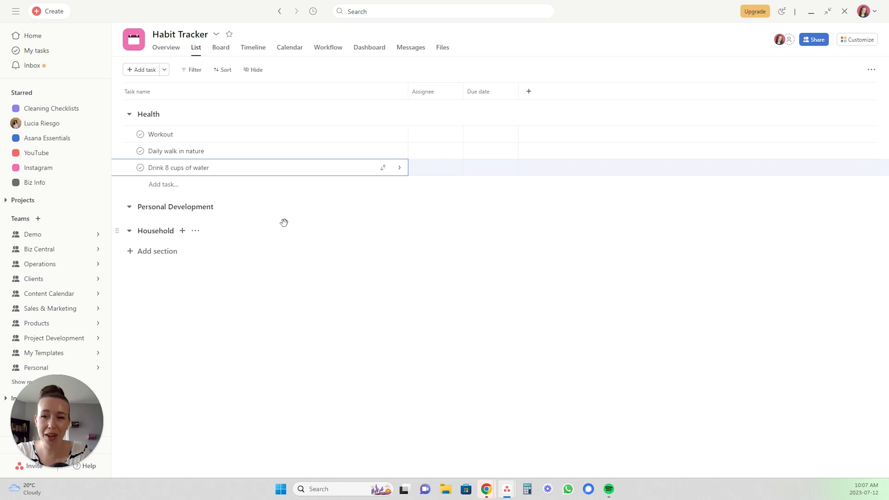
pyautogui.press('Return')
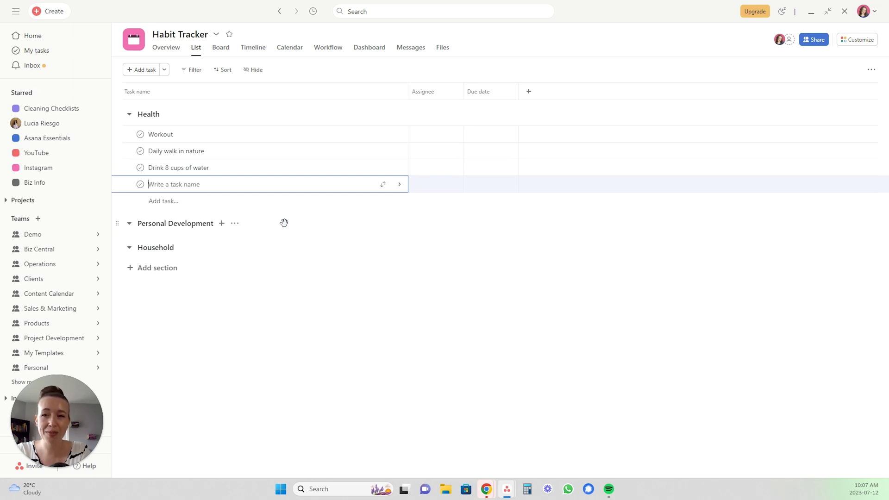
pyautogui.click(230, 244)
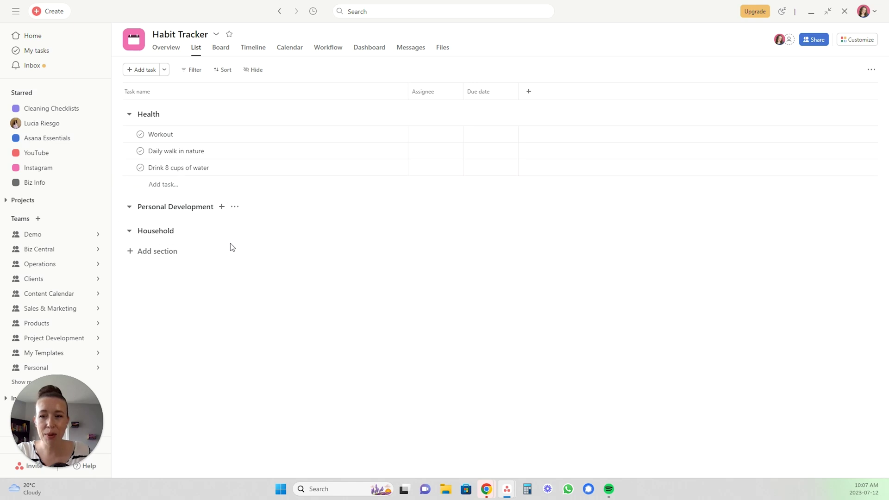
# - Add the habit tasks Track expenses, Pay bills and Clean
pyautogui.click(222, 207)
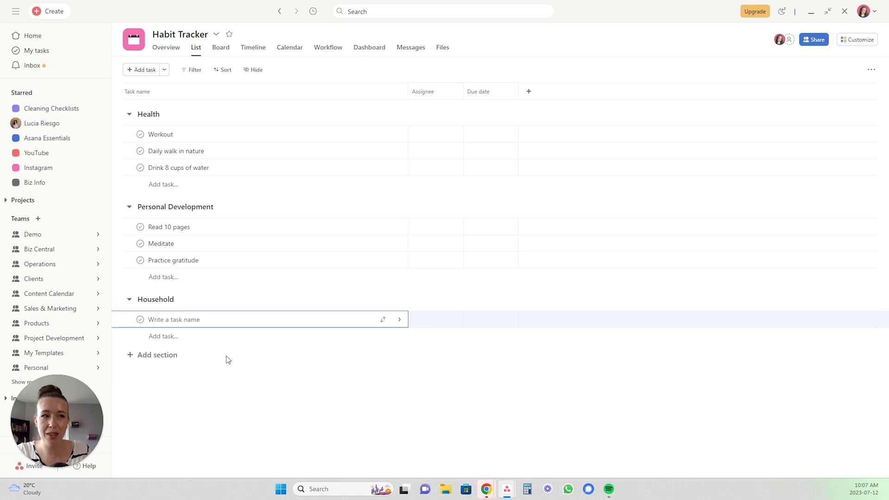
pyautogui.write('Track expenses')
pyautogui.press('Return')
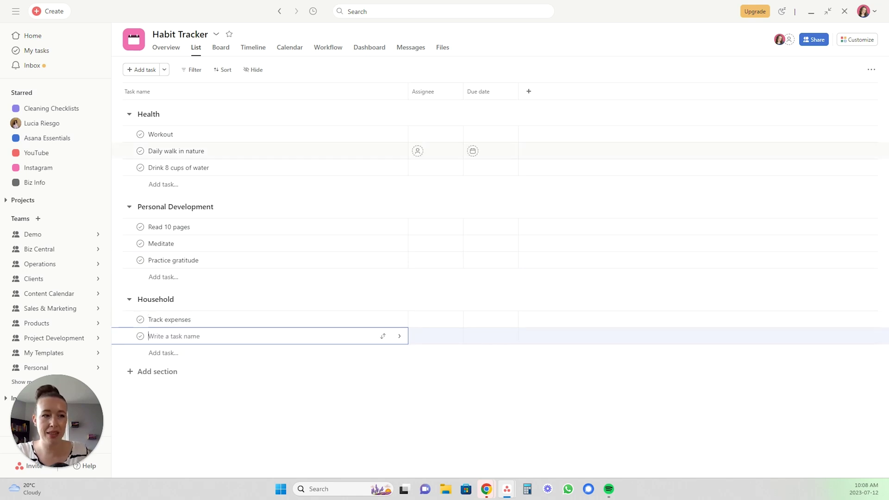
pyautogui.write('Pay bills')
pyautogui.press('Return')
pyautogui.write('Clean')
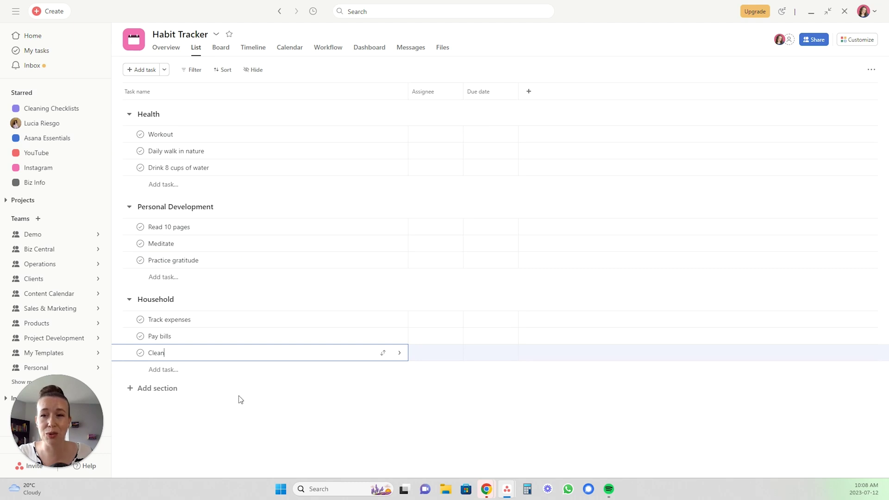
pyautogui.press('Escape')
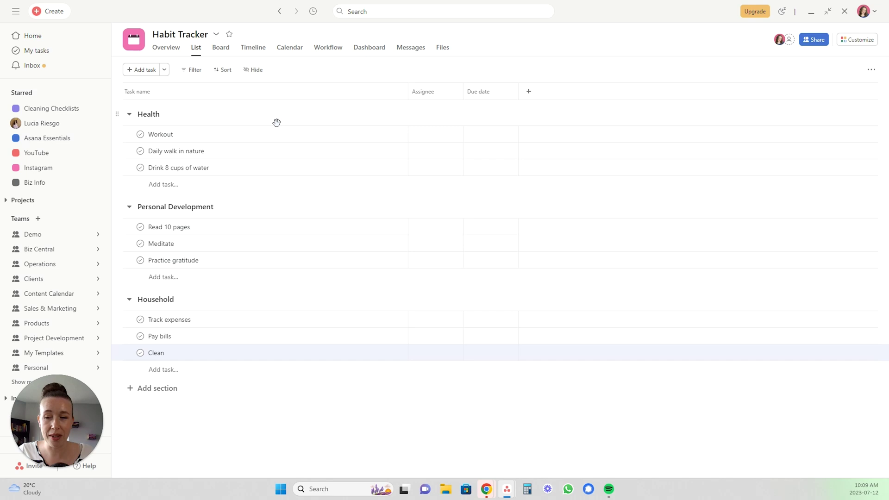
# - Give Workout a 07/14/23 due date repeating weekly on Monday, Wednesday and Friday
pyautogui.click(474, 135)
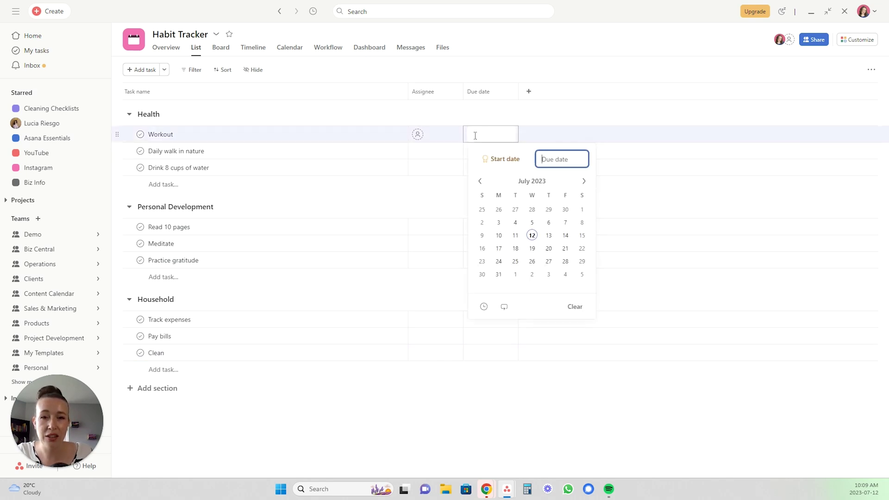
pyautogui.click(549, 237)
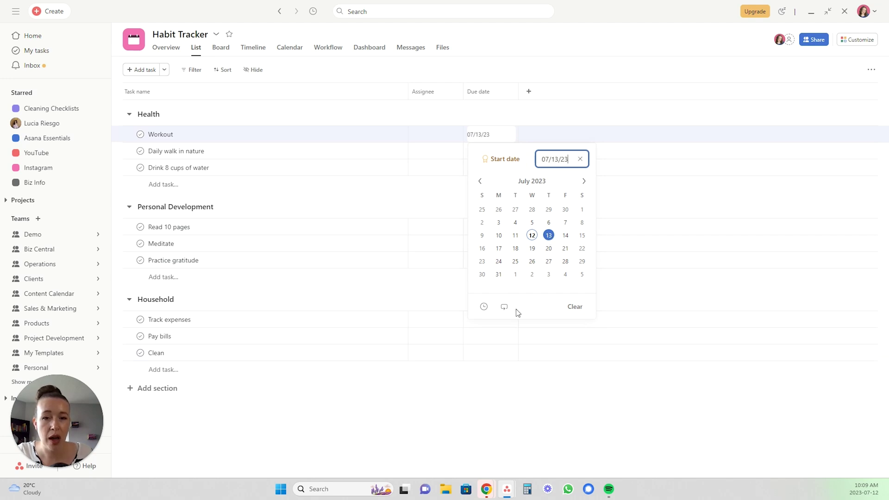
pyautogui.click(505, 308)
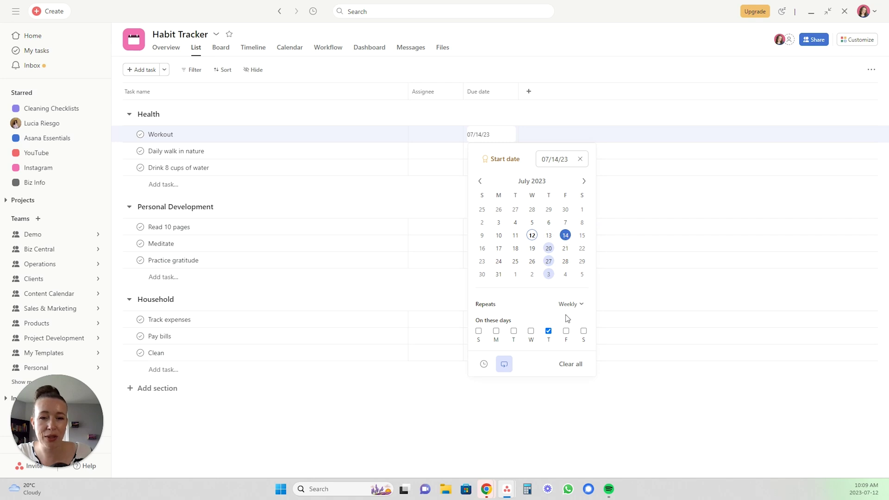
pyautogui.click(566, 332)
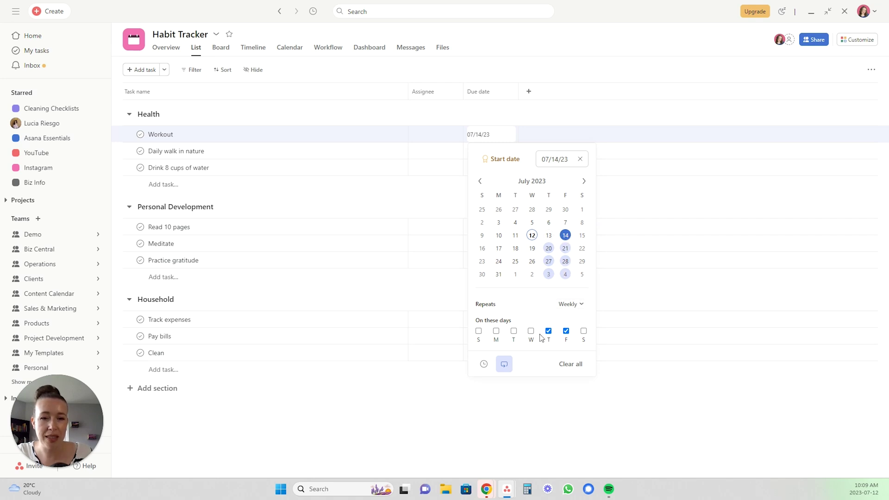
pyautogui.click(549, 331)
pyautogui.click(531, 331)
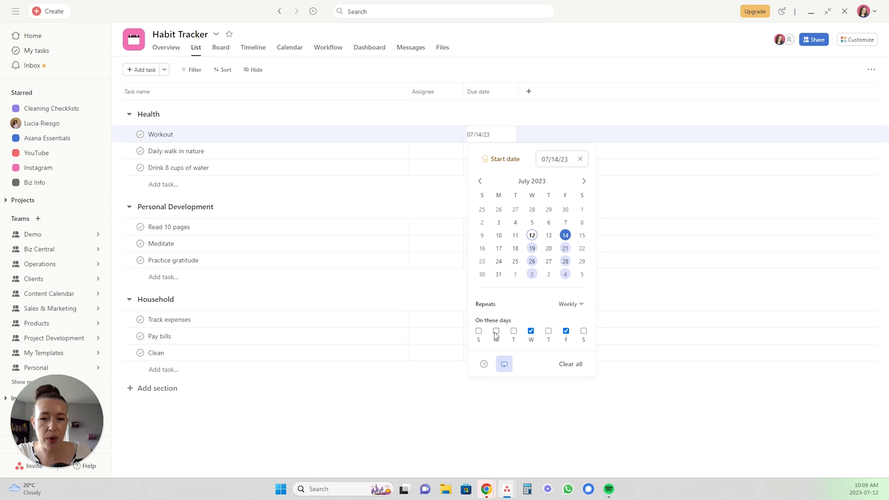
pyautogui.click(496, 331)
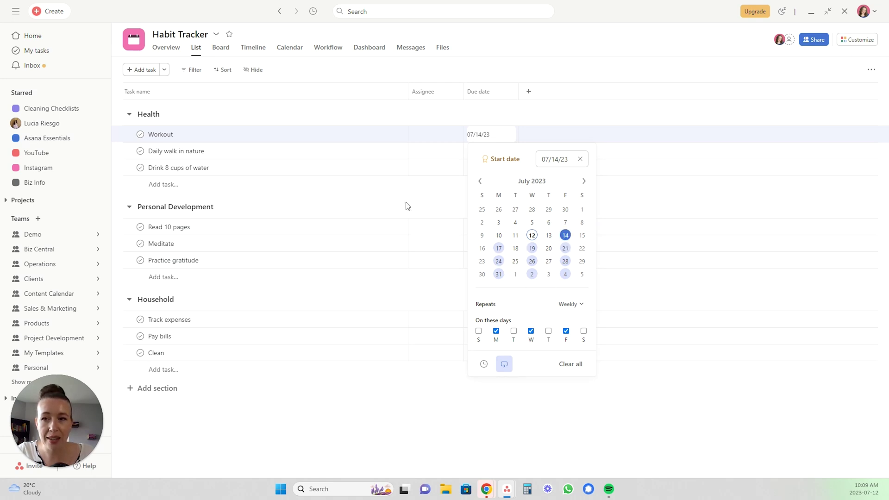
# - Set Daily walk in nature due July 13 repeating daily, and Drink 8 cups of water due tomorrow
pyautogui.click(373, 162)
pyautogui.click(473, 151)
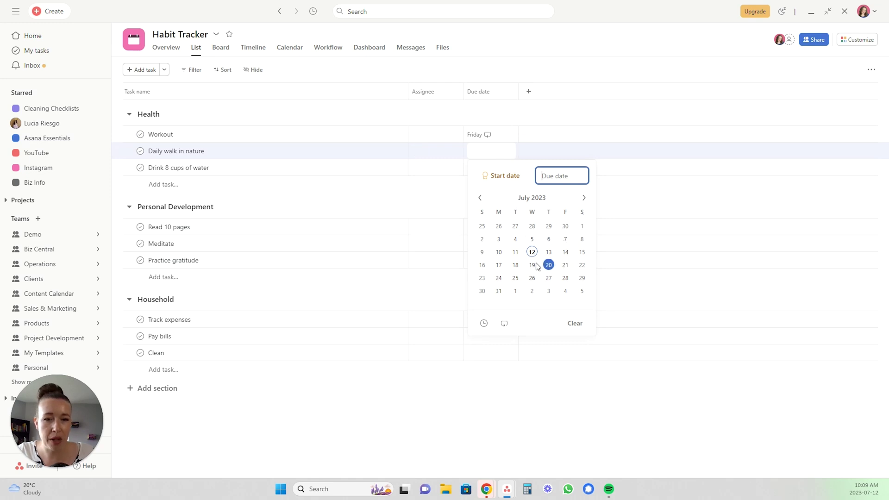
pyautogui.click(549, 252)
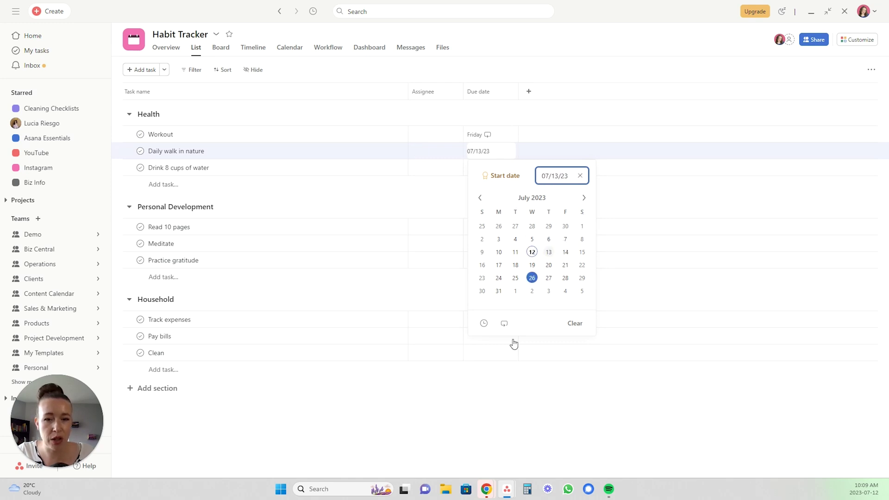
pyautogui.click(505, 323)
pyautogui.click(574, 321)
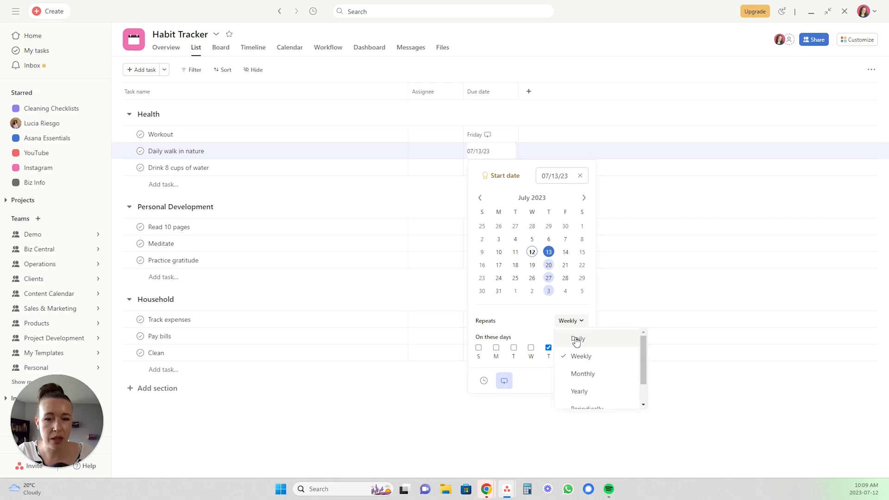
pyautogui.click(576, 338)
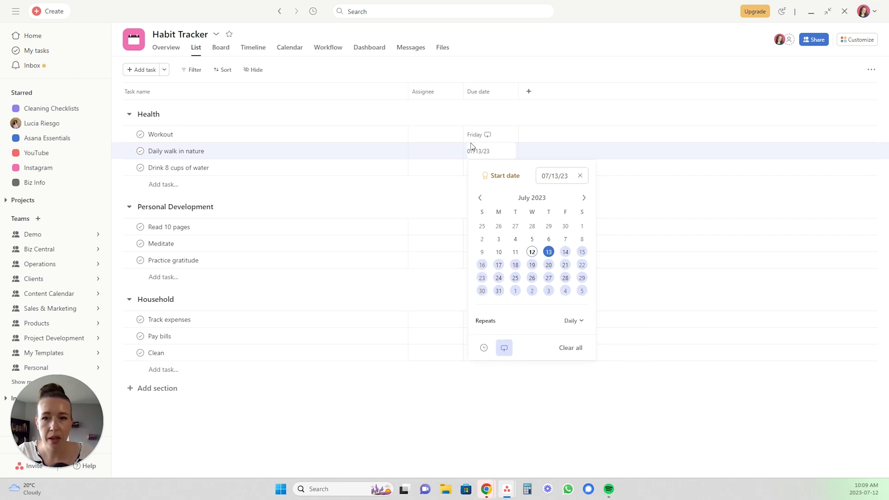
pyautogui.click(470, 169)
pyautogui.click(471, 170)
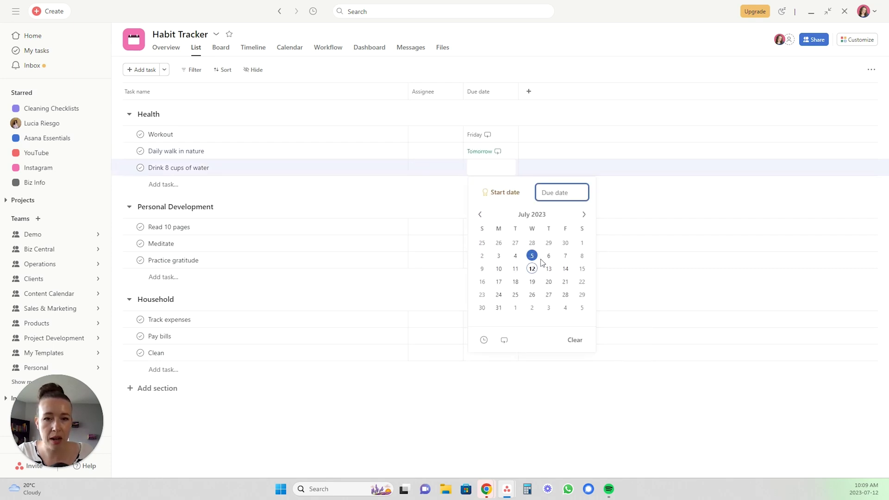
pyautogui.click(550, 271)
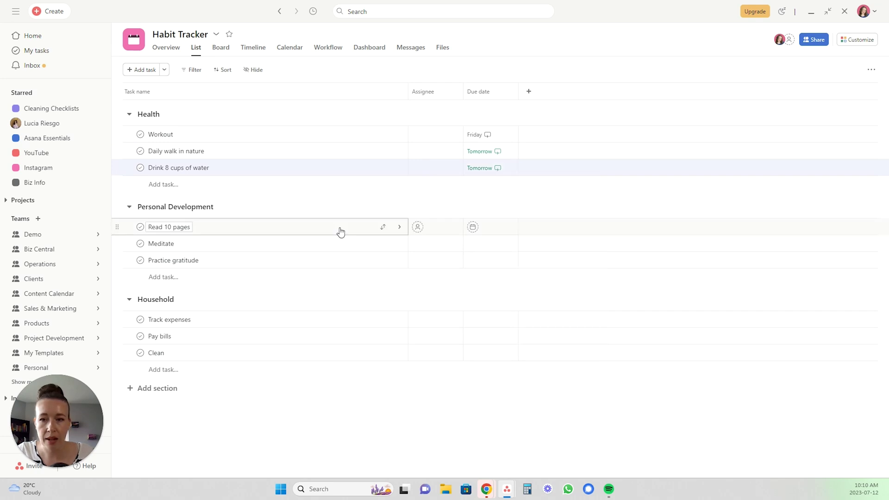
# - Set the three selected Personal Development tasks due July 13, repeating daily
pyautogui.keyDown('shift'); pyautogui.click(321, 260); pyautogui.keyUp('shift')
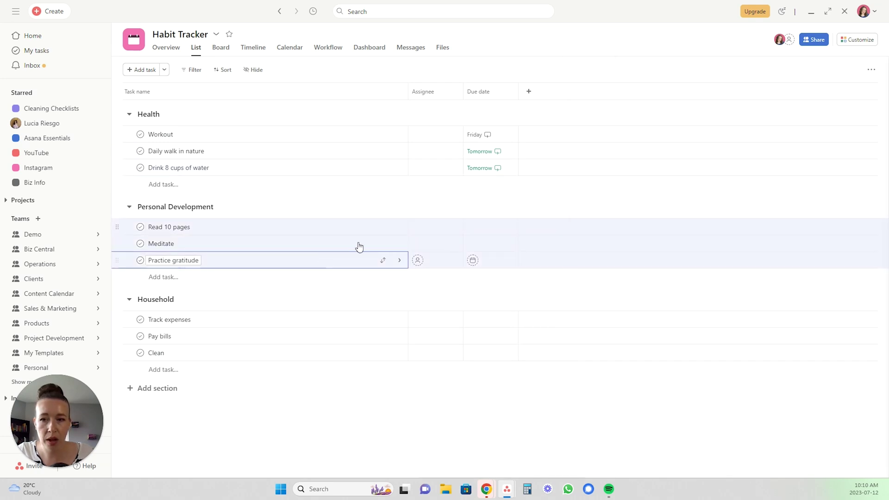
pyautogui.click(473, 227)
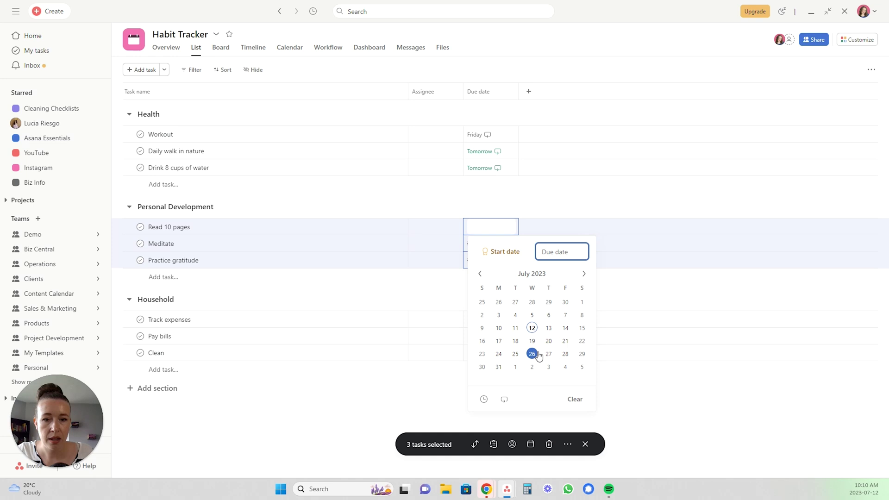
pyautogui.click(549, 327)
pyautogui.click(505, 399)
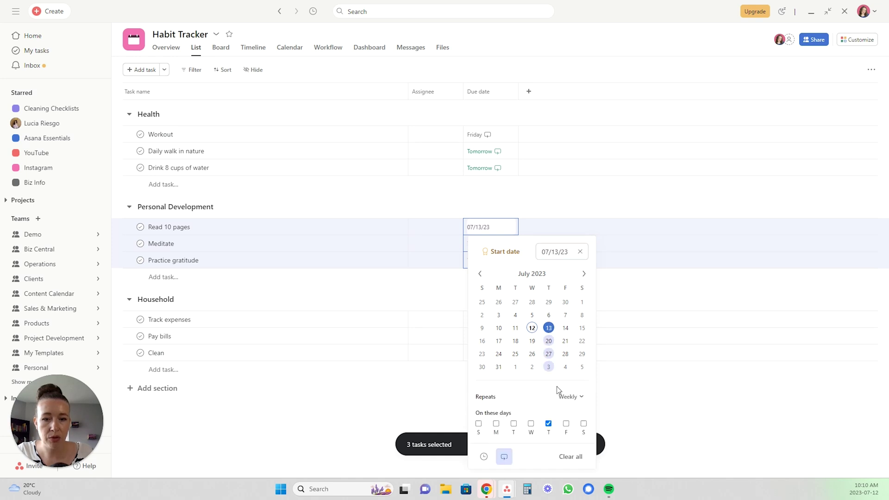
pyautogui.click(572, 397)
pyautogui.click(576, 320)
pyautogui.click(508, 408)
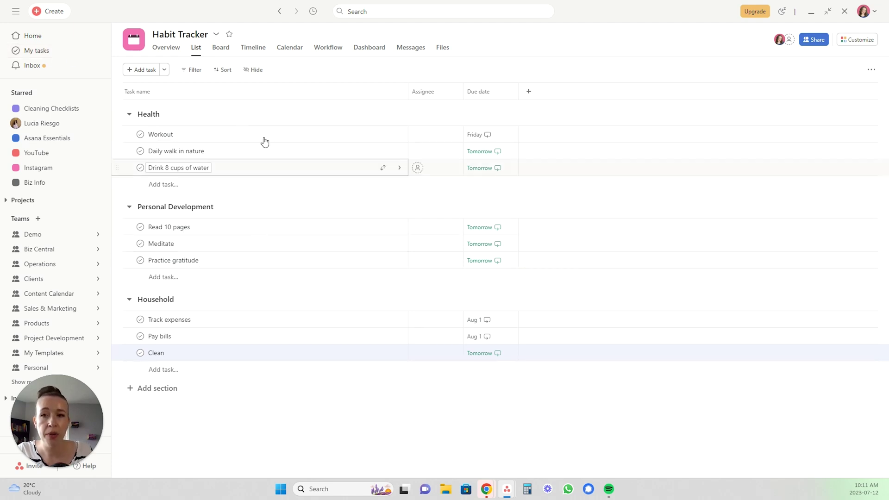
# - Show the Habit Tracker as a July 2023 calendar instead of the task list
pyautogui.click(289, 49)
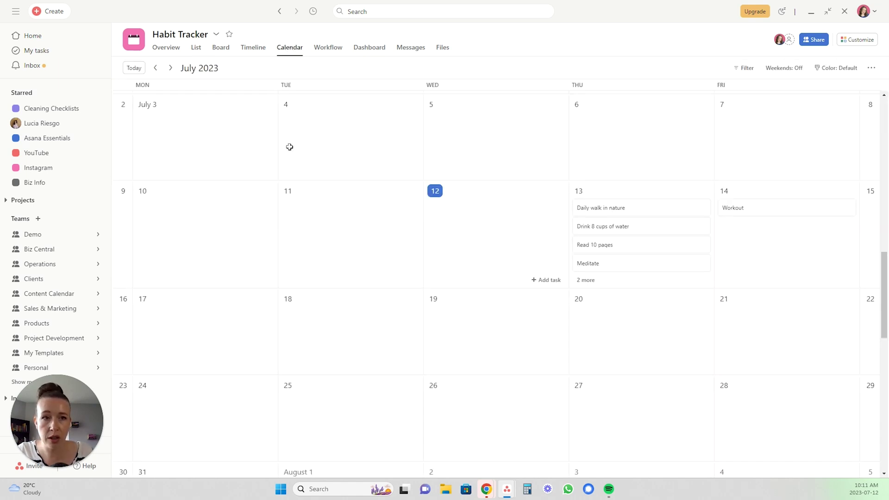
# - Save the calendar as the project's default layout, then verify by visiting List and back
pyautogui.click(871, 69)
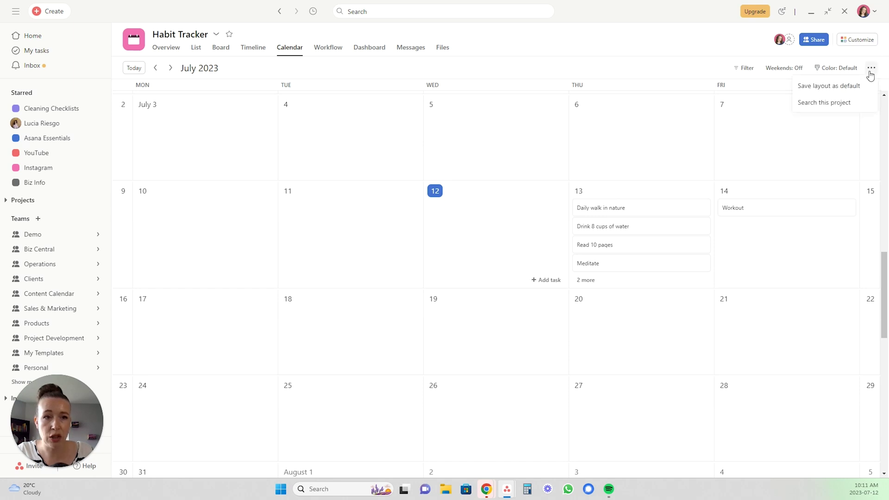
pyautogui.click(829, 89)
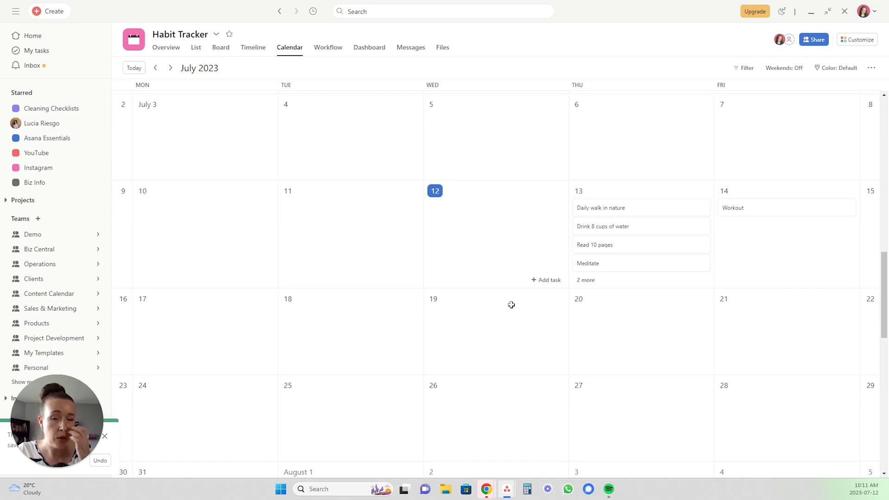
pyautogui.click(195, 48)
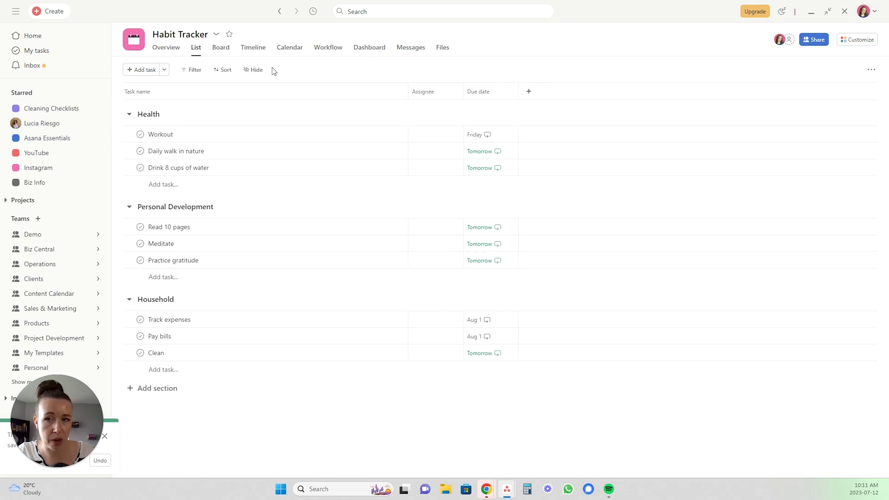
pyautogui.click(293, 51)
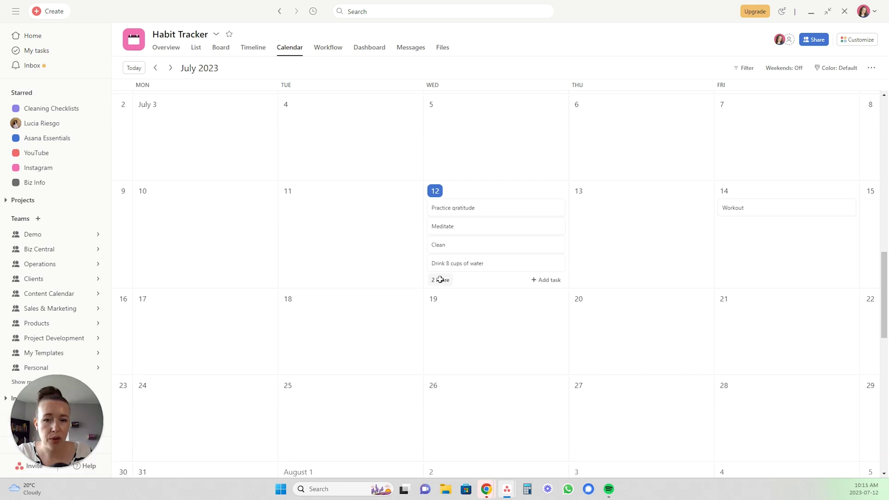
# - Expand July 12 and complete Practice gratitude, Meditate, Clean, Drink 8 cups of water and Daily walk
pyautogui.click(440, 280)
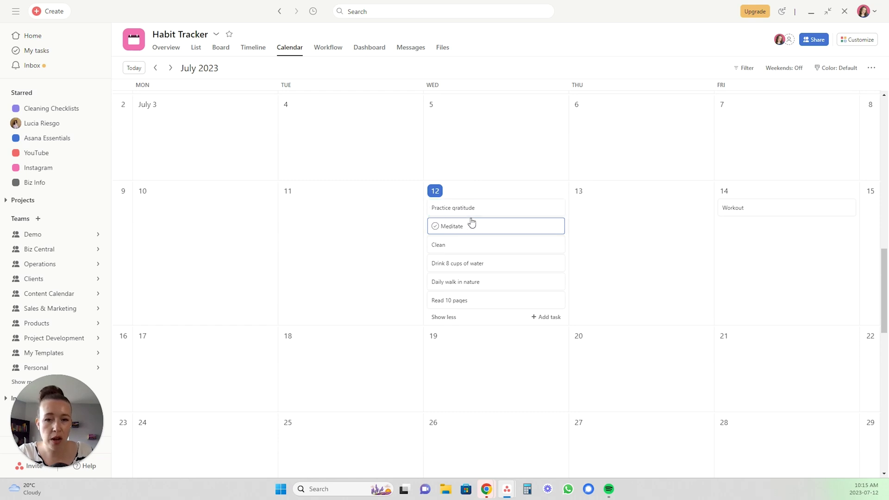
pyautogui.click(435, 207)
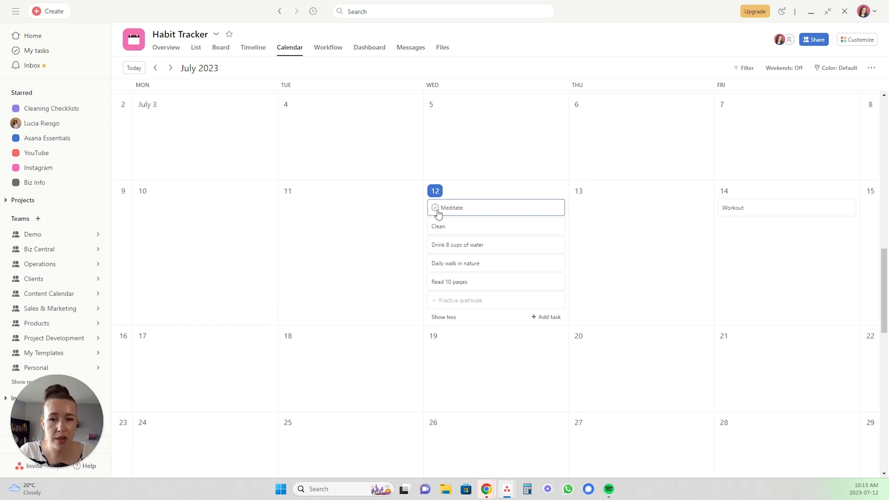
pyautogui.click(436, 208)
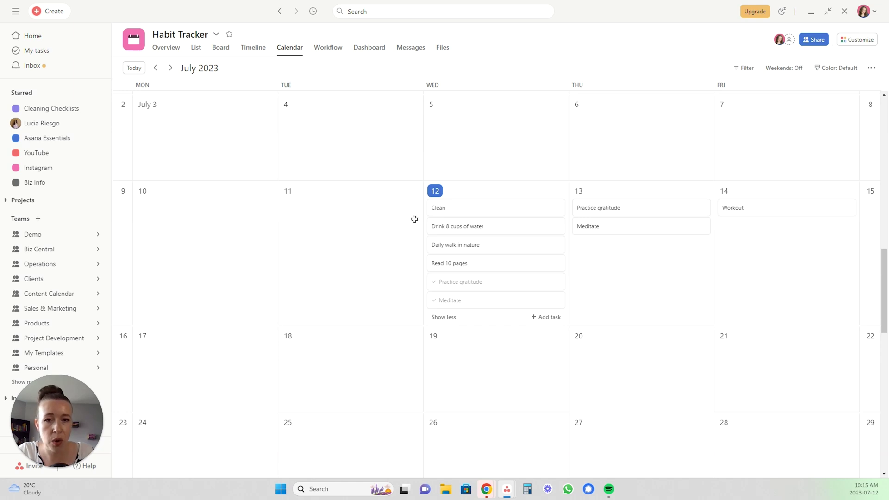
pyautogui.click(433, 208)
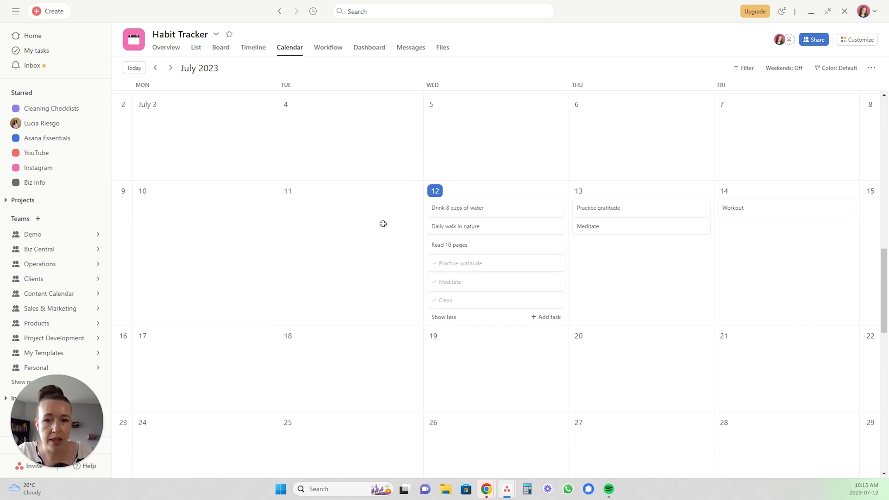
pyautogui.click(435, 209)
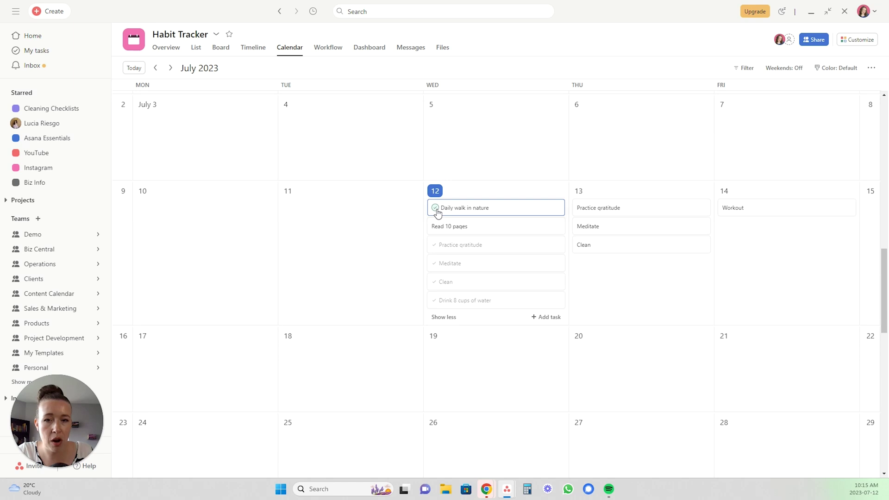
pyautogui.click(436, 208)
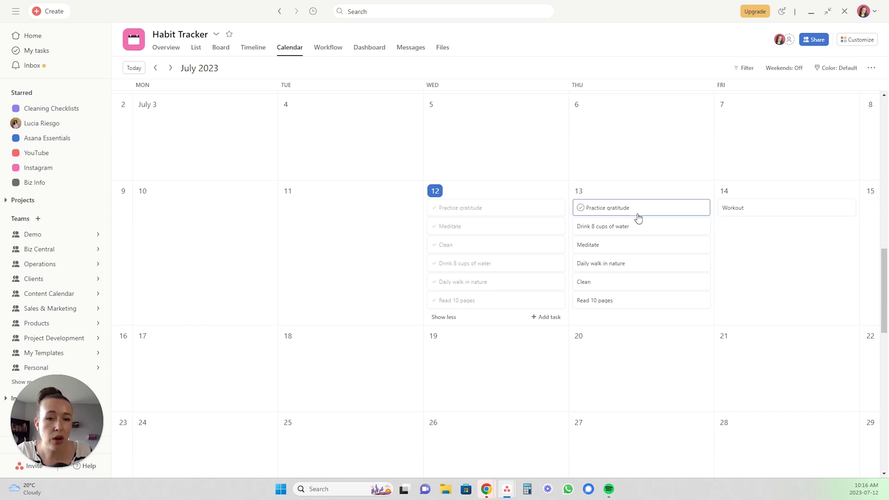
# - Drag the upcoming Practice gratitude to July 14 and open the completed occurrence's details
pyautogui.moveTo(619, 212); pyautogui.dragTo(766, 276)
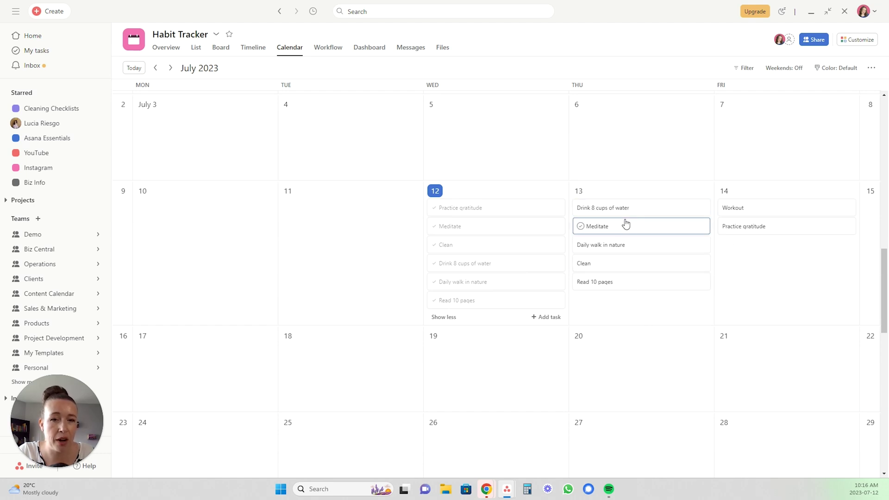
pyautogui.click(480, 212)
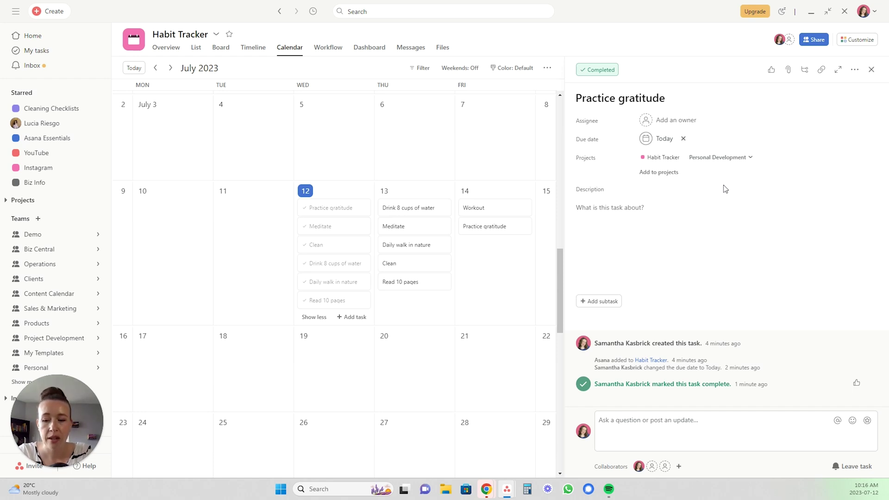
# - Start a new tag named 'practice grat' on the Practice gratitude task
pyautogui.press('Tab')
pyautogui.press('t')
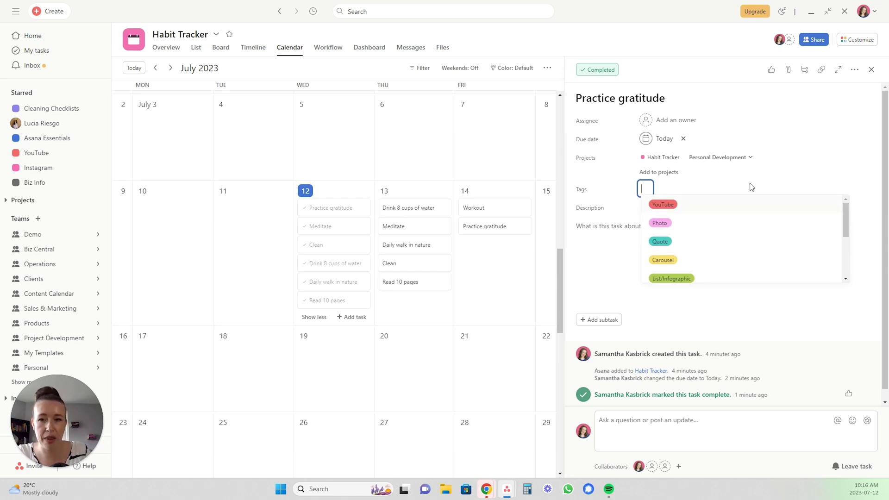
pyautogui.write('practi')
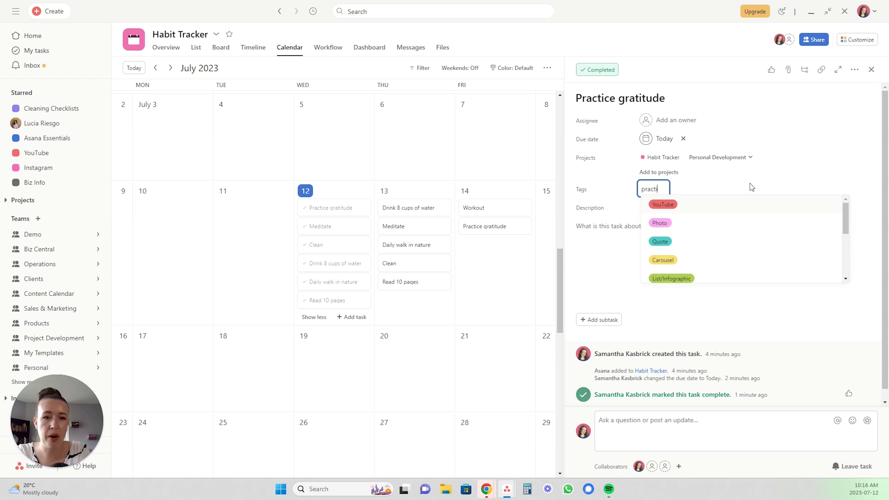
pyautogui.write('ce grti')
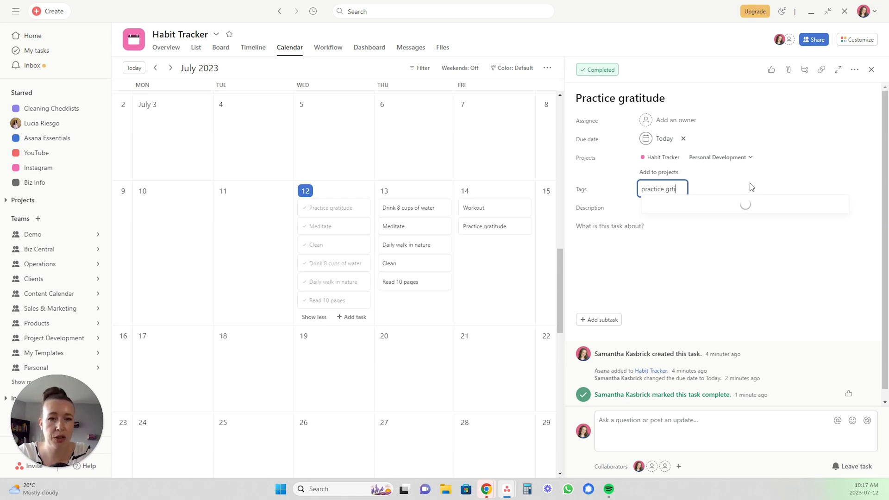
pyautogui.press('Left')
pyautogui.press('Left')
pyautogui.write('a')
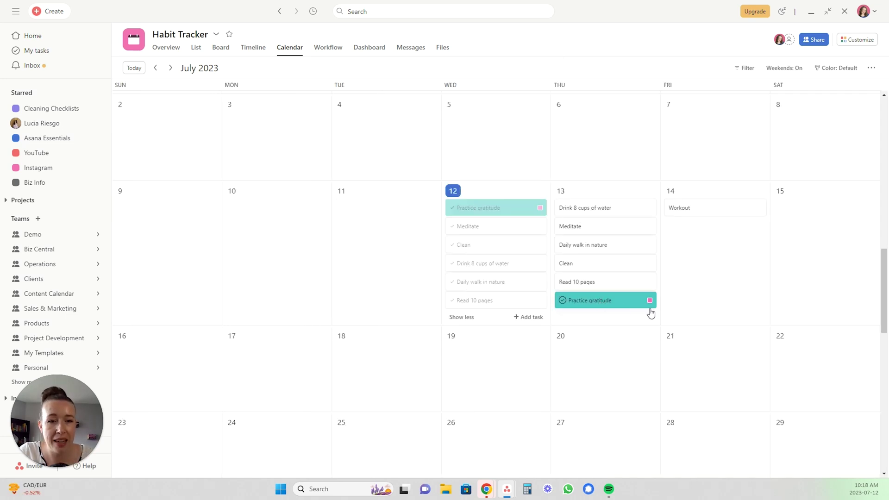
# - Move the next Practice gratitude to Friday the 14th, leaving it incomplete
pyautogui.moveTo(651, 314); pyautogui.dragTo(707, 335)
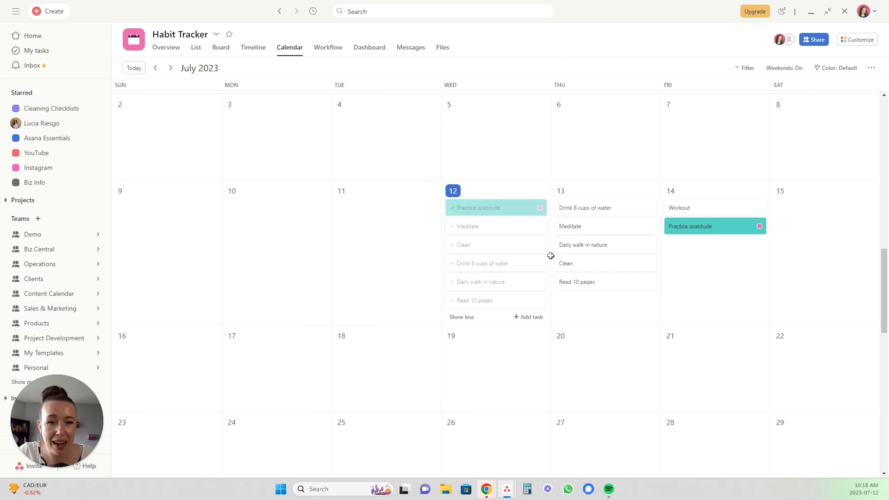
pyautogui.click(676, 227)
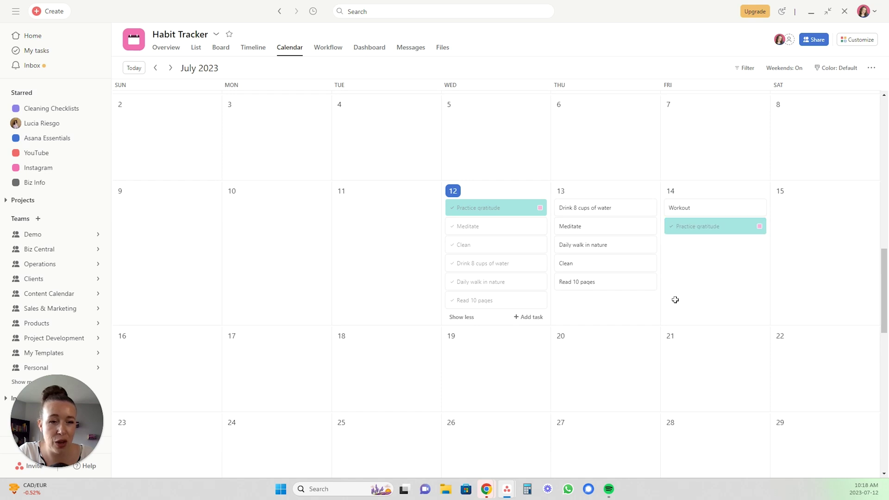
pyautogui.click(672, 226)
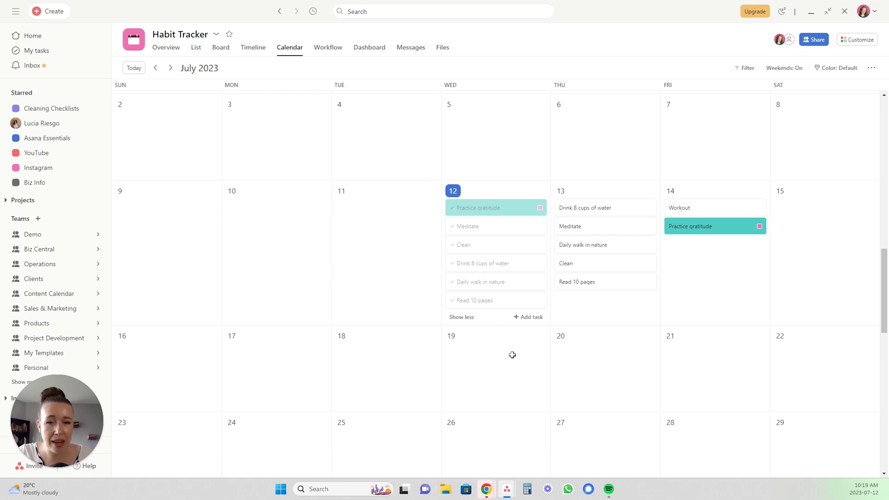
# - Review the calendar, then switch the Habit Tracker to its List view
pyautogui.scroll(-6, 283, 210)
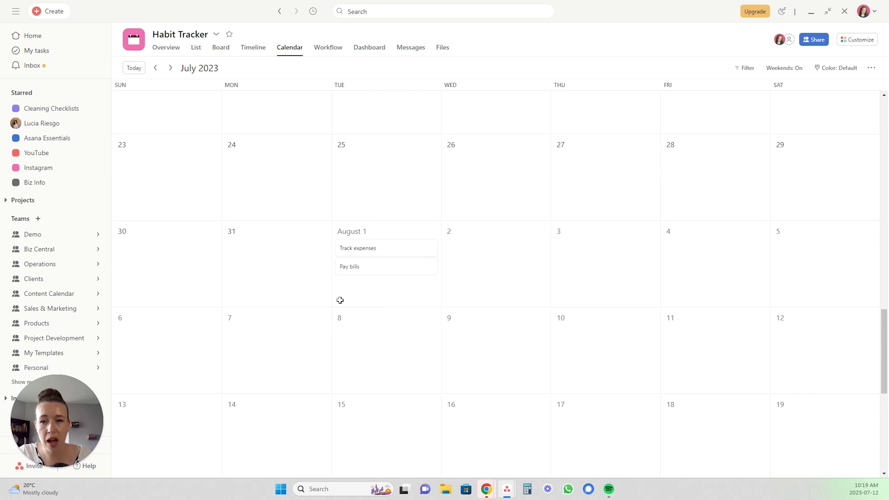
pyautogui.scroll(4, 264, 257)
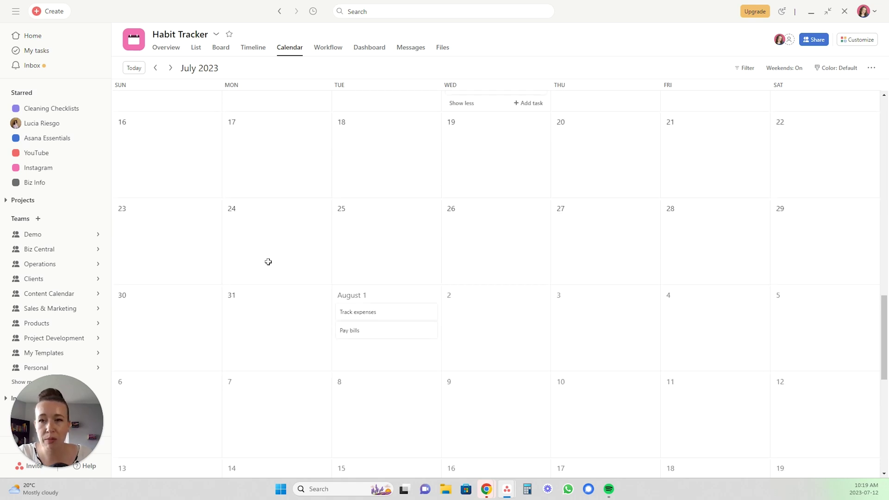
pyautogui.scroll(-1, 268, 262)
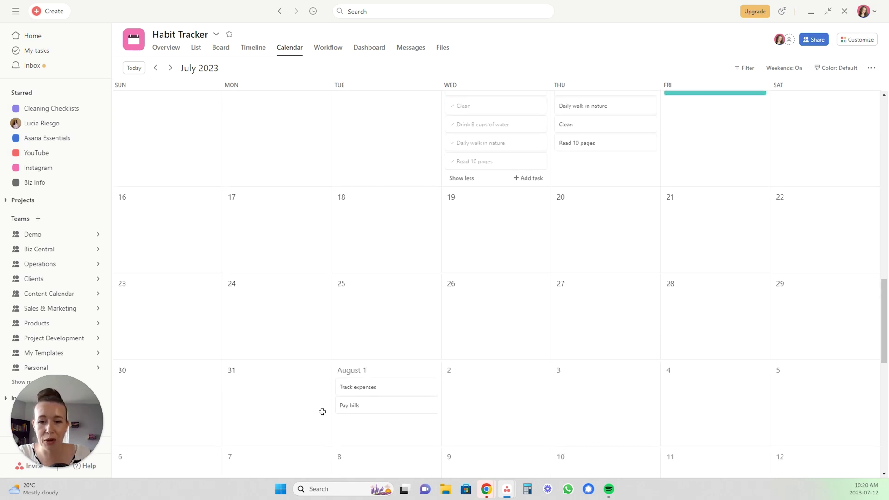
pyautogui.scroll(1, 308, 299)
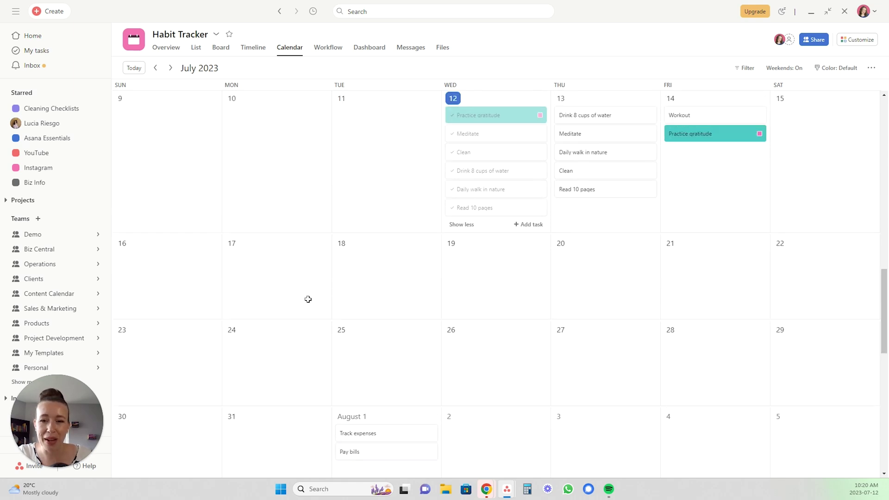
pyautogui.scroll(1, 308, 299)
pyautogui.click(196, 48)
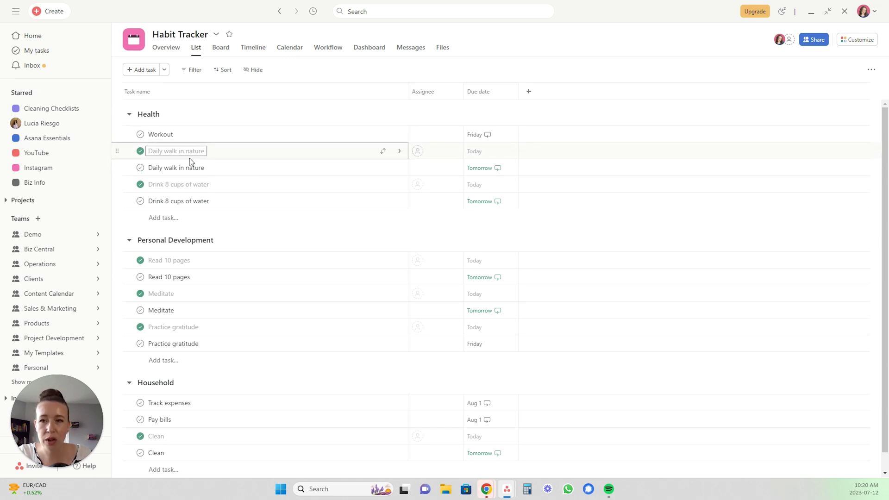
# - Apply the Incomplete tasks quick filter, leaving only the nine upcoming habit occurrences
pyautogui.click(194, 70)
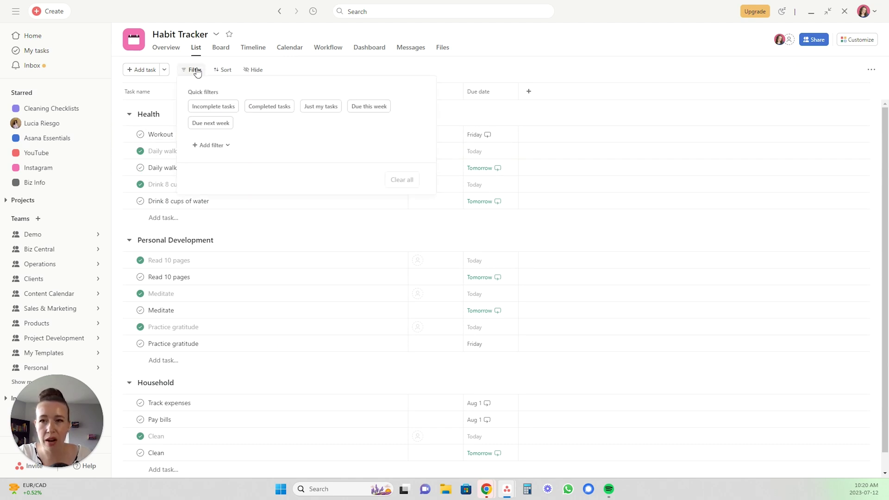
pyautogui.click(214, 107)
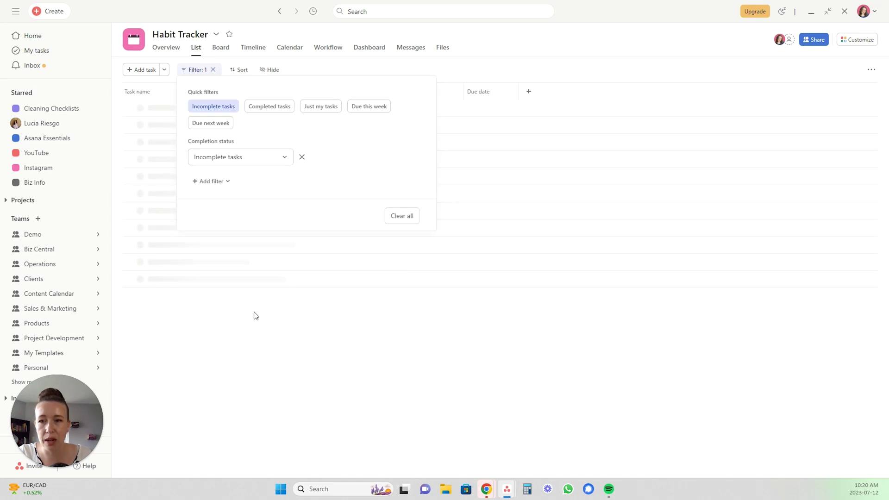
pyautogui.click(502, 68)
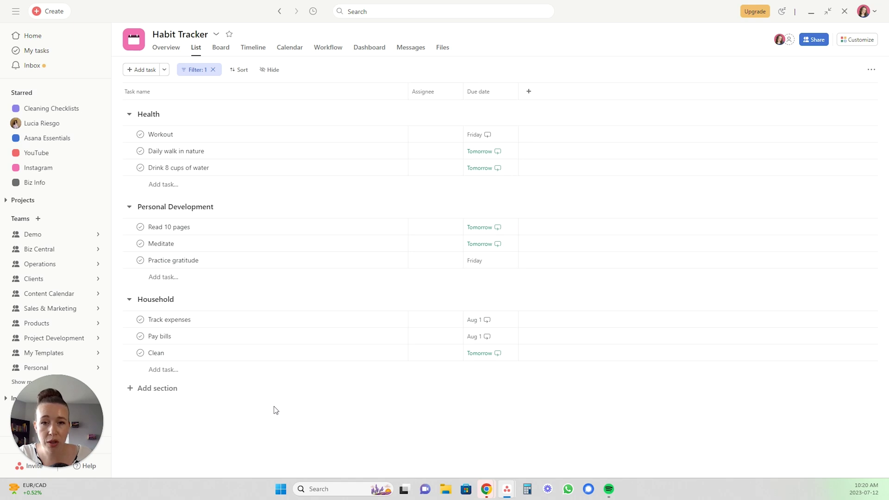
pyautogui.moveTo(88, 353)
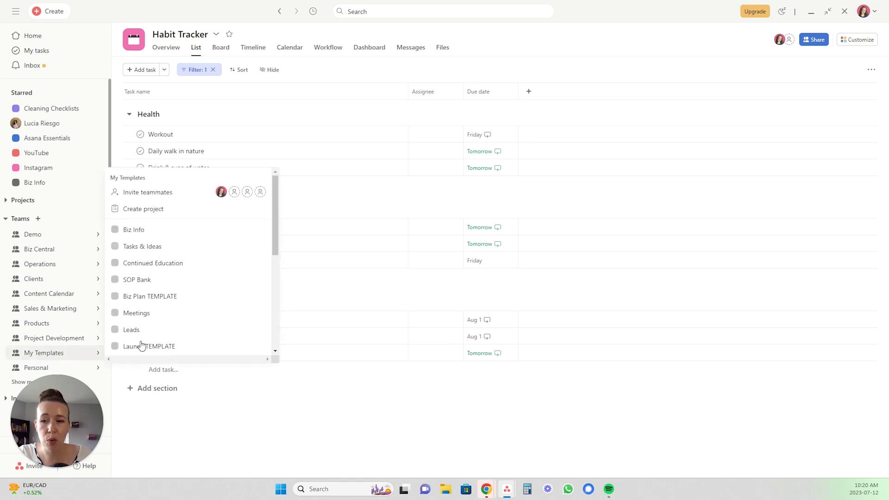
pyautogui.scroll(-5, 240, 314)
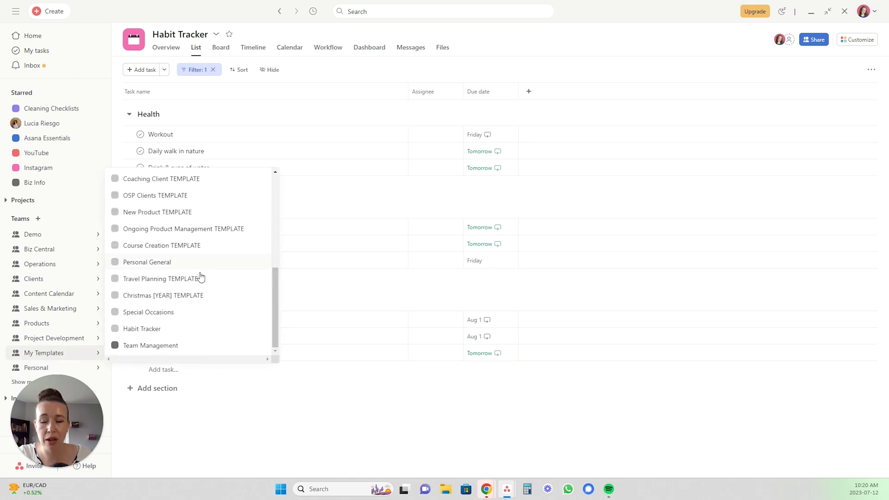